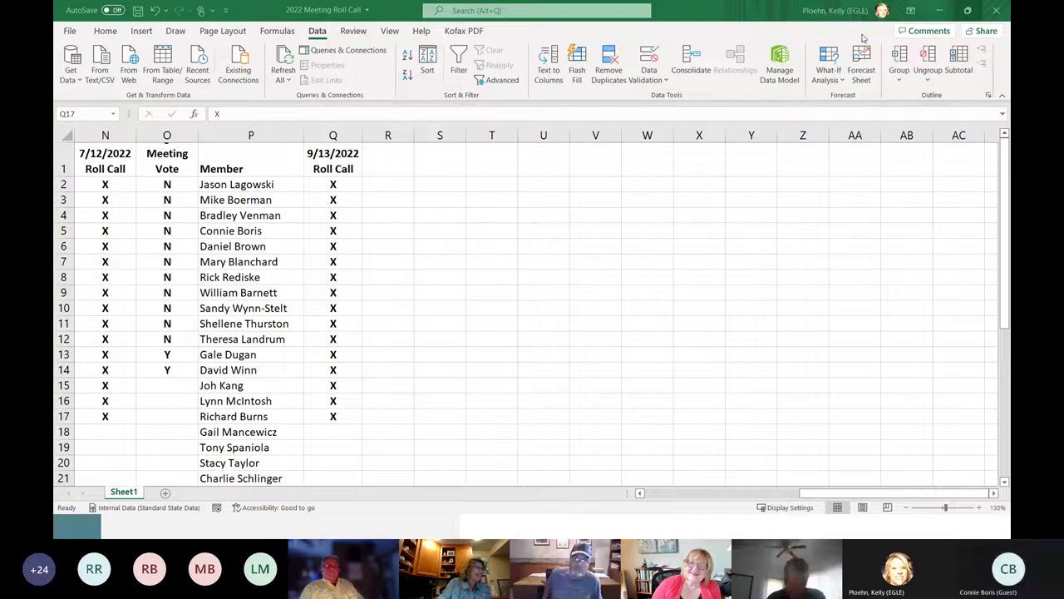
Enter the column header "9/13/2022 Vote on voting procedures" in cell R1, beside the 9/13/2022 Roll Call column.
left_click(377, 162)
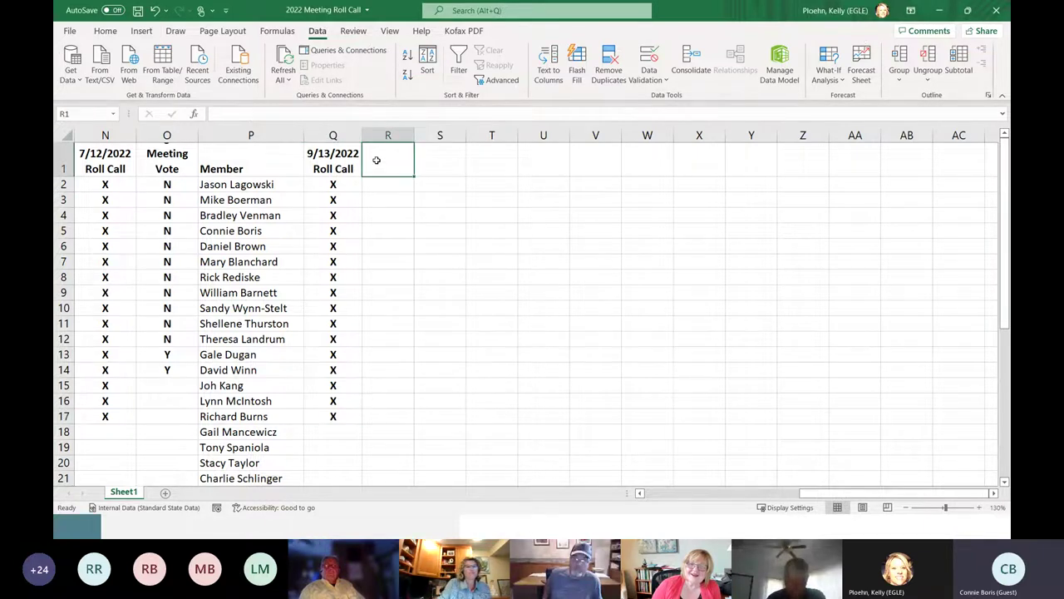
type("9/")
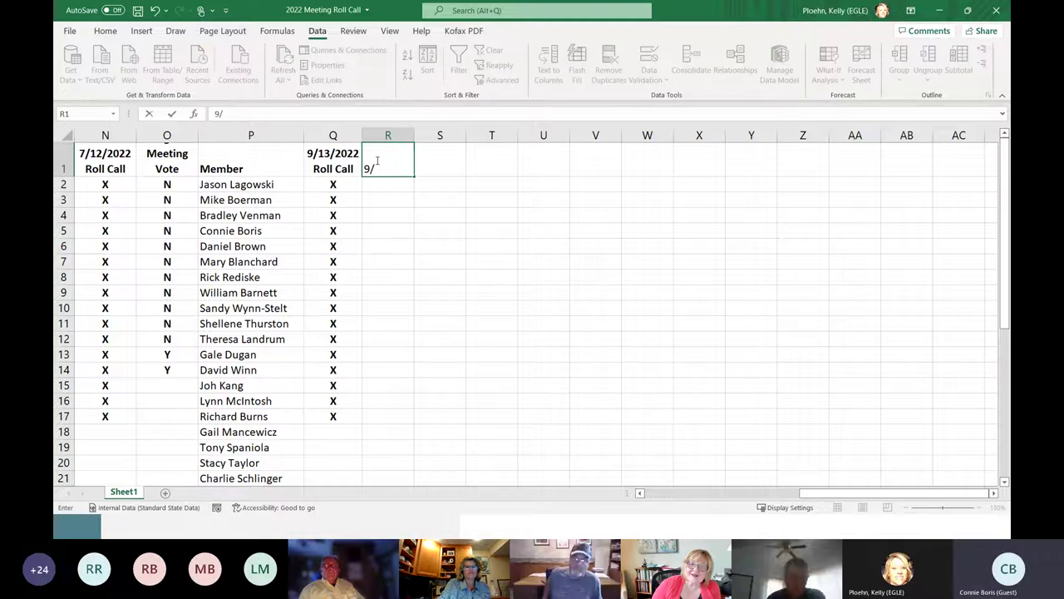
type("13/20")
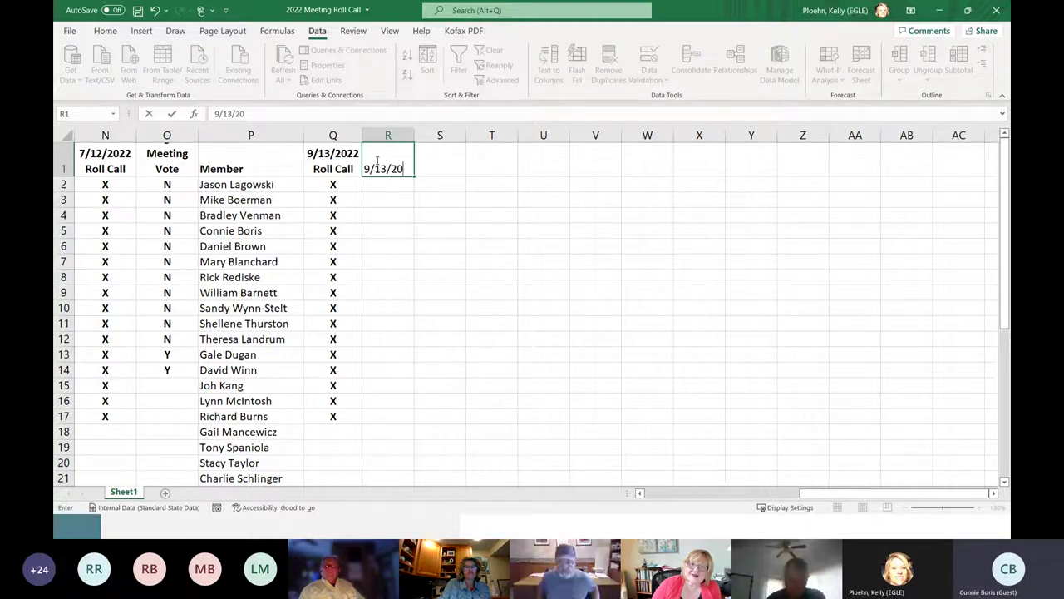
type("22")
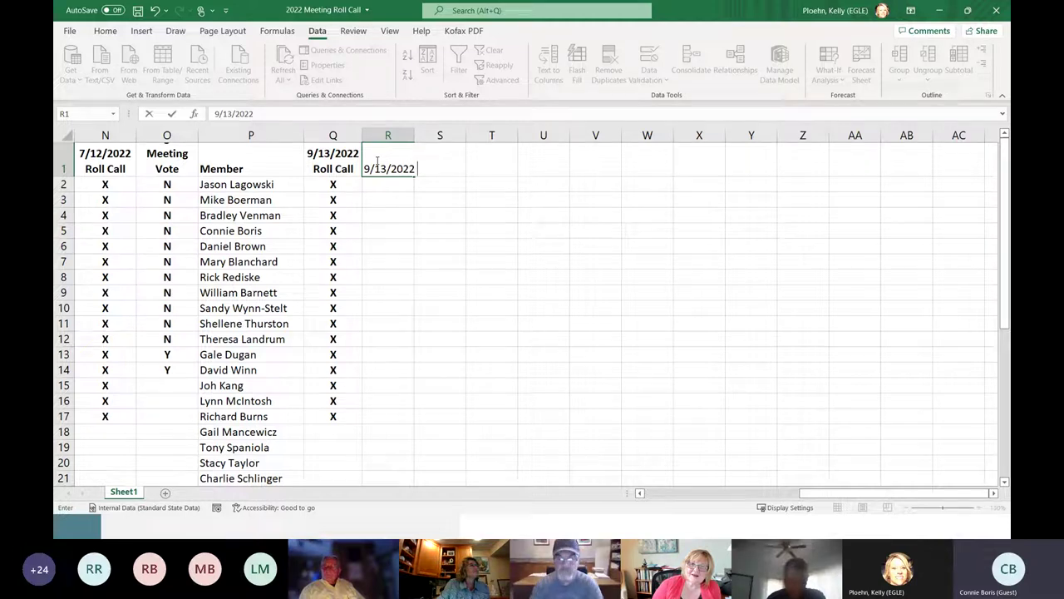
type(" C")
key("BackSpace")
type("Vo")
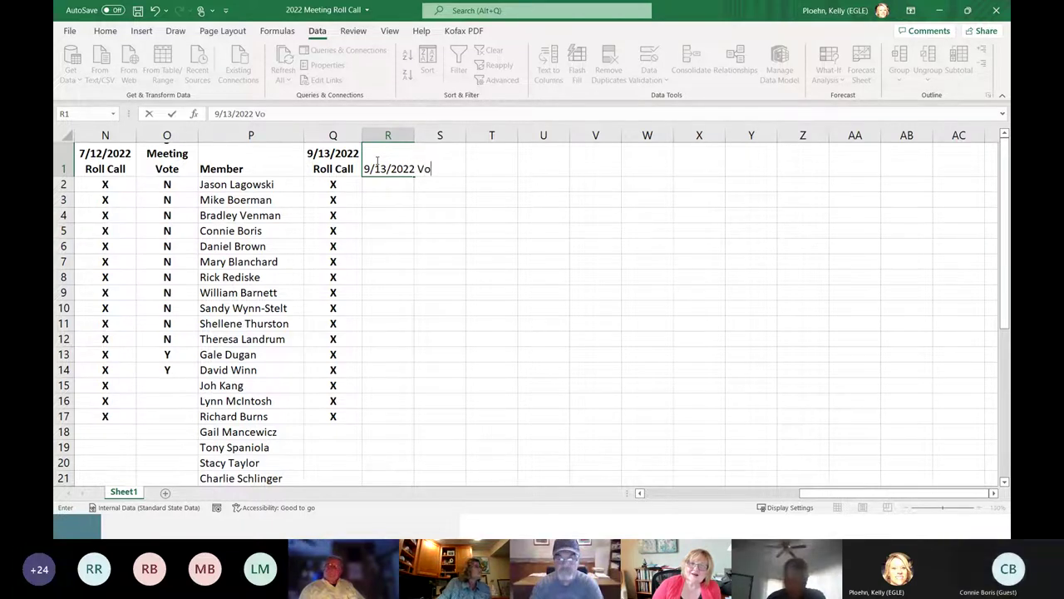
type("te on ")
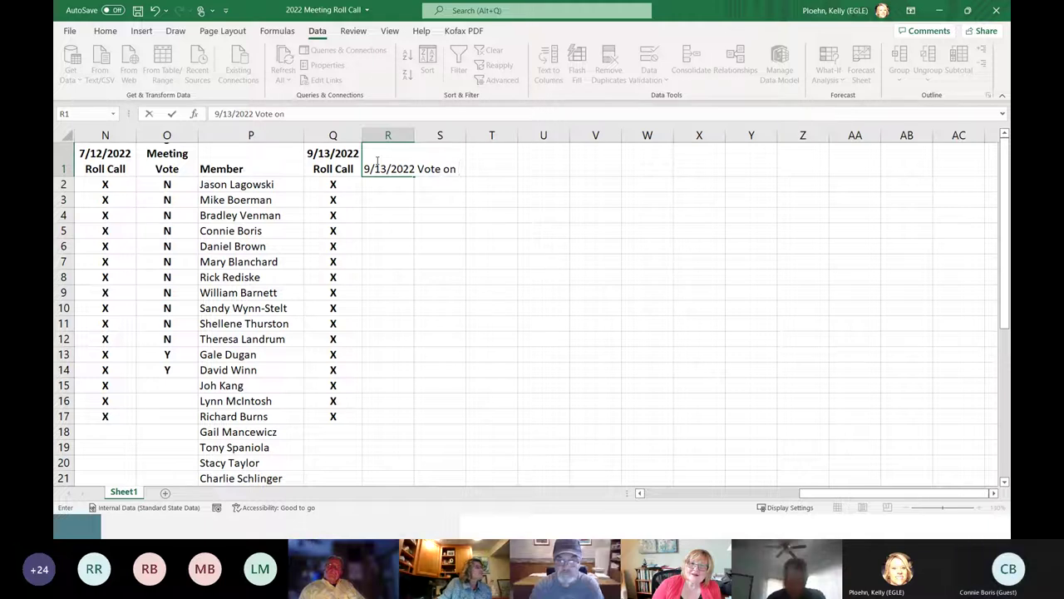
type("V")
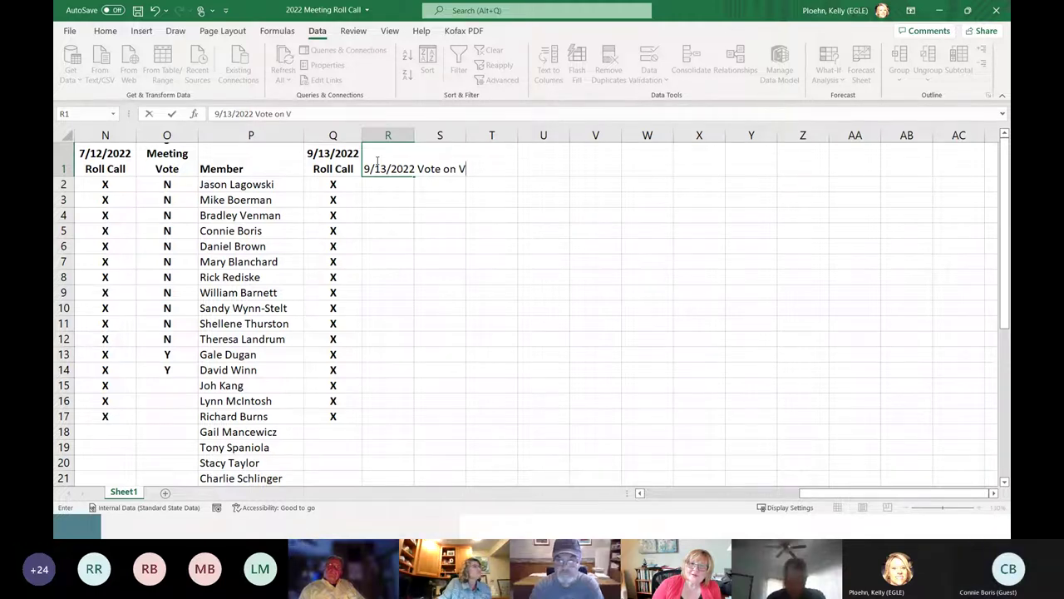
key("BackSpace")
type("b")
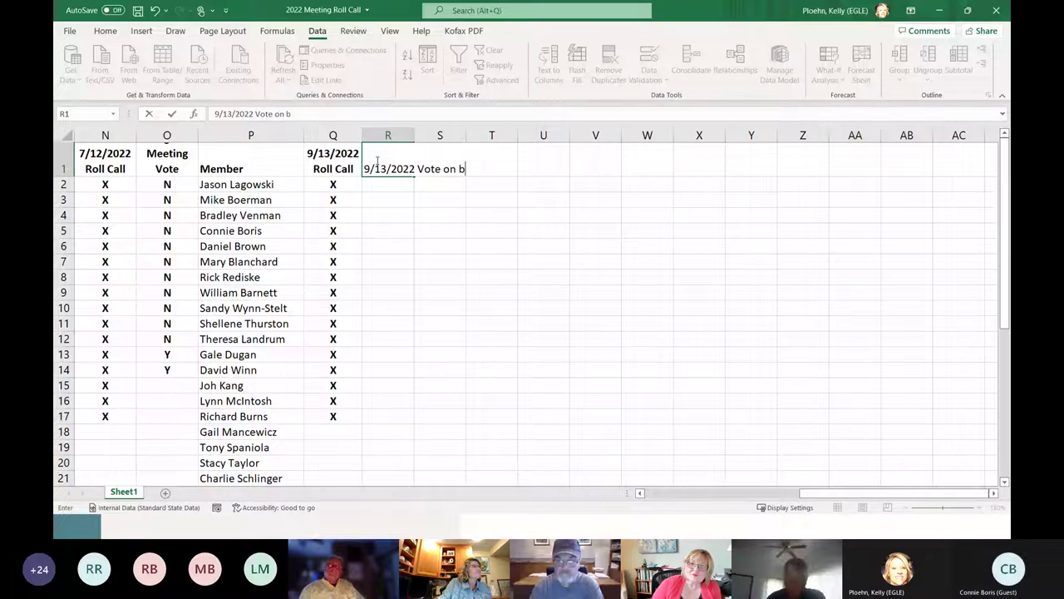
key("BackSpace")
type("voting")
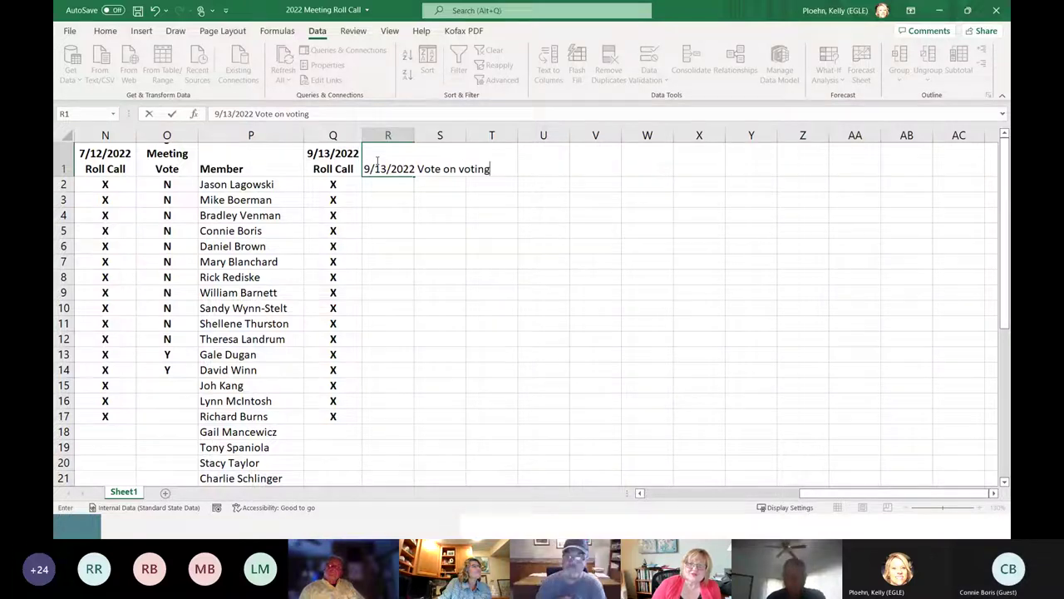
type(" proced")
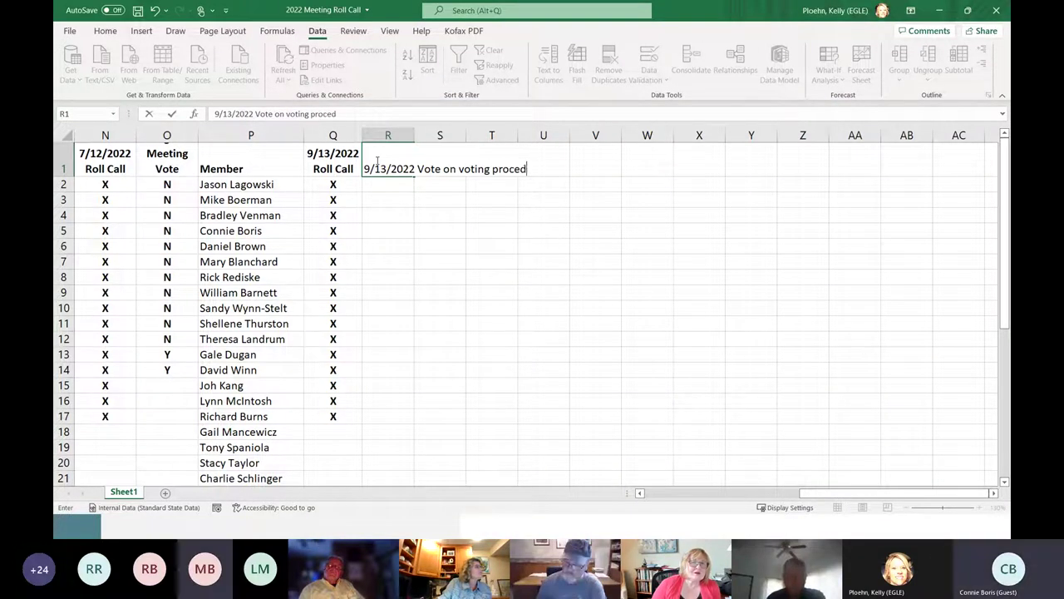
type("ures")
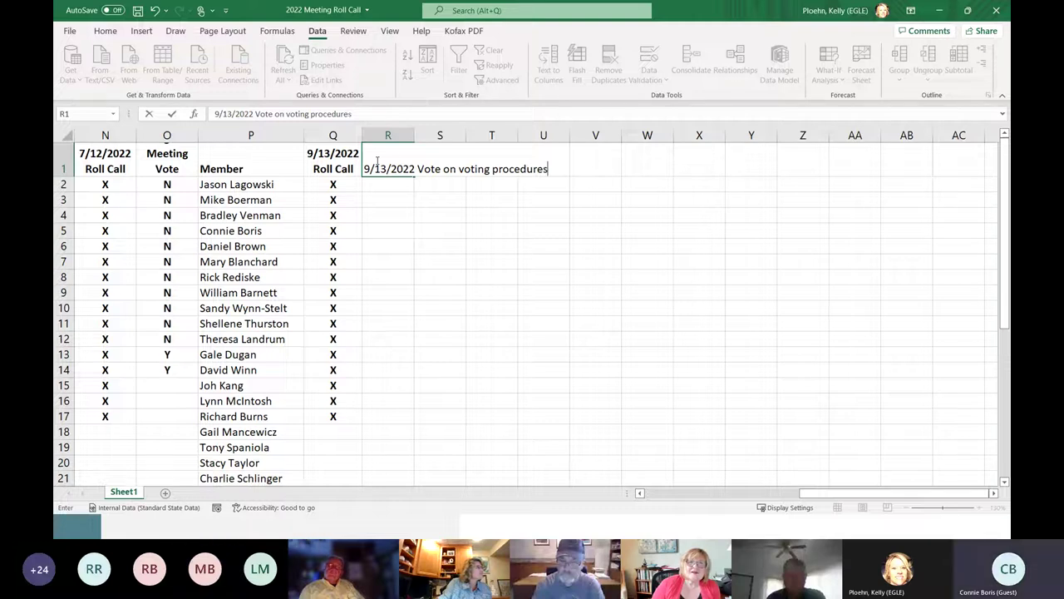
Turn on text wrapping for the whole of column R.
left_click(396, 138)
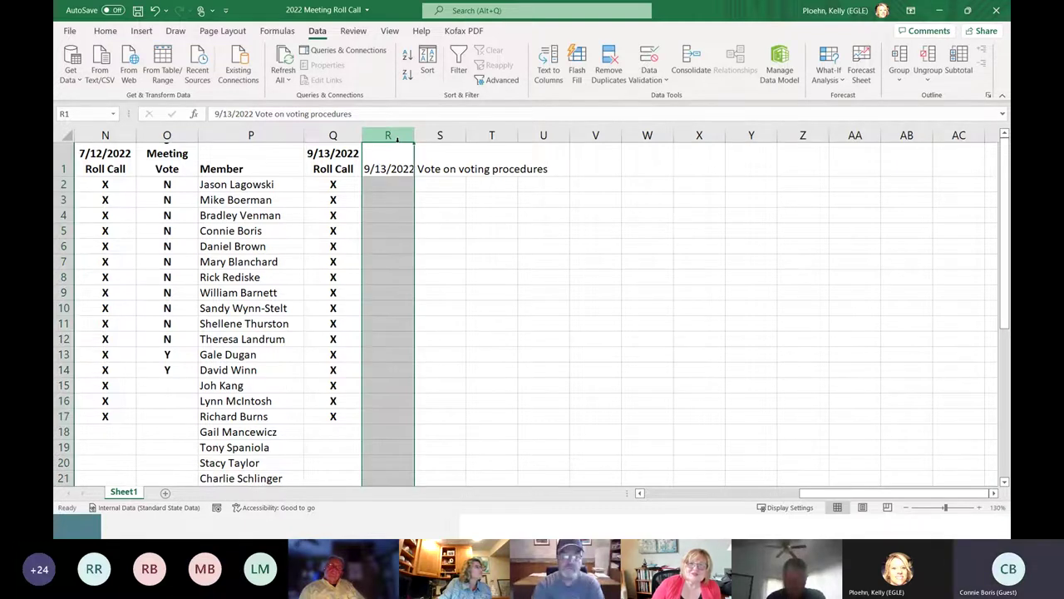
left_click(106, 32)
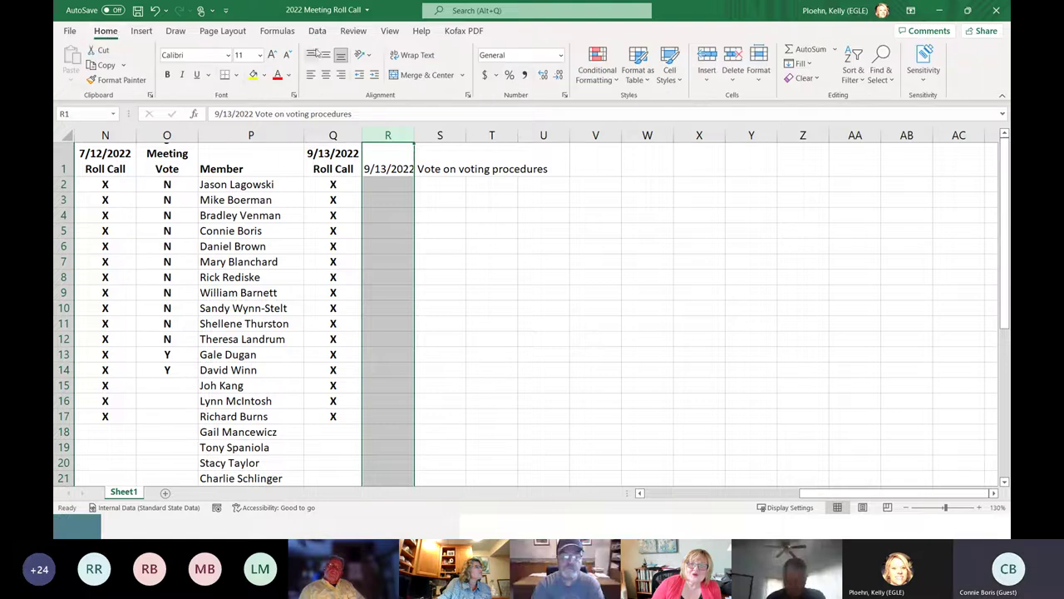
left_click(413, 56)
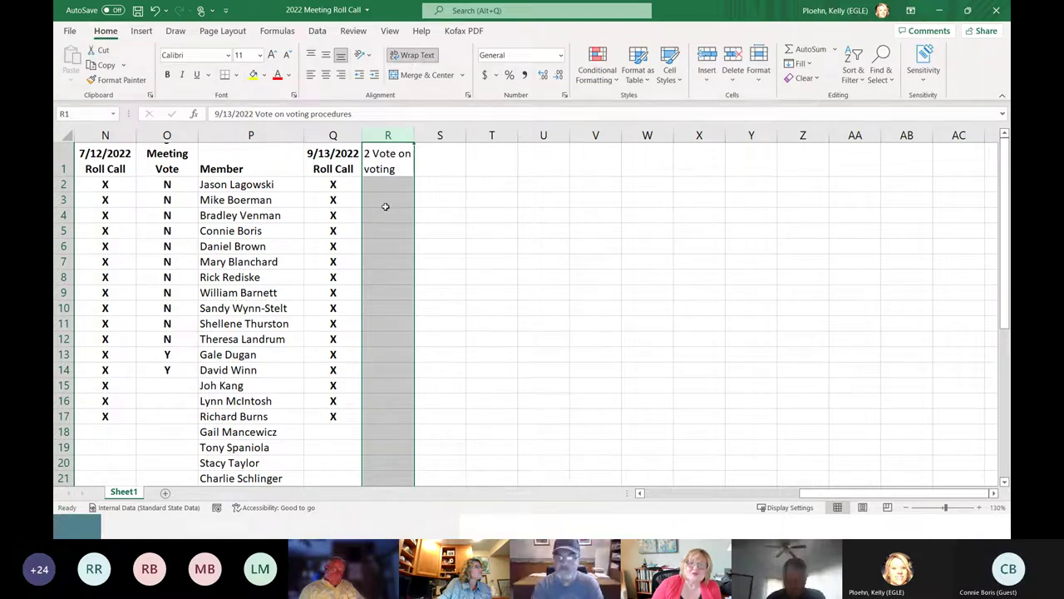
Align the header text in cell R1 vertically to the middle.
left_click(416, 197)
left_click_drag(391, 174, 394, 183)
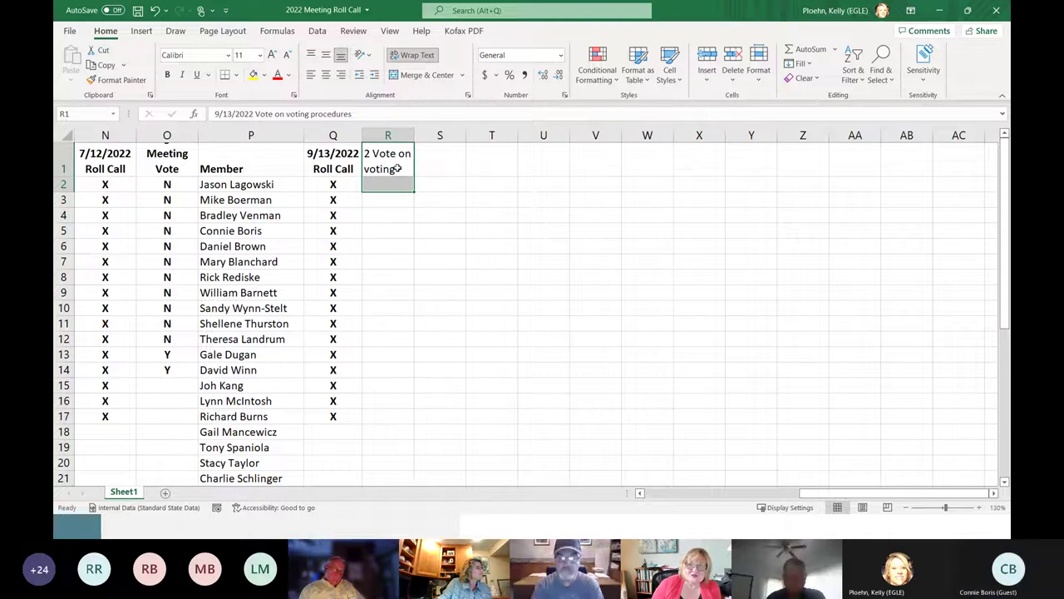
left_click(397, 168)
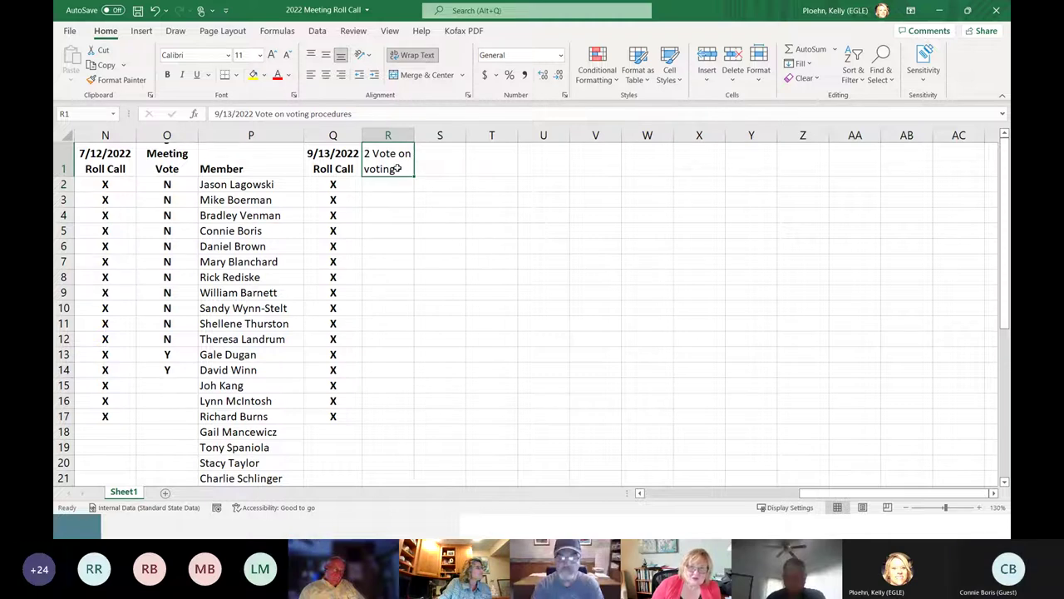
left_click(324, 63)
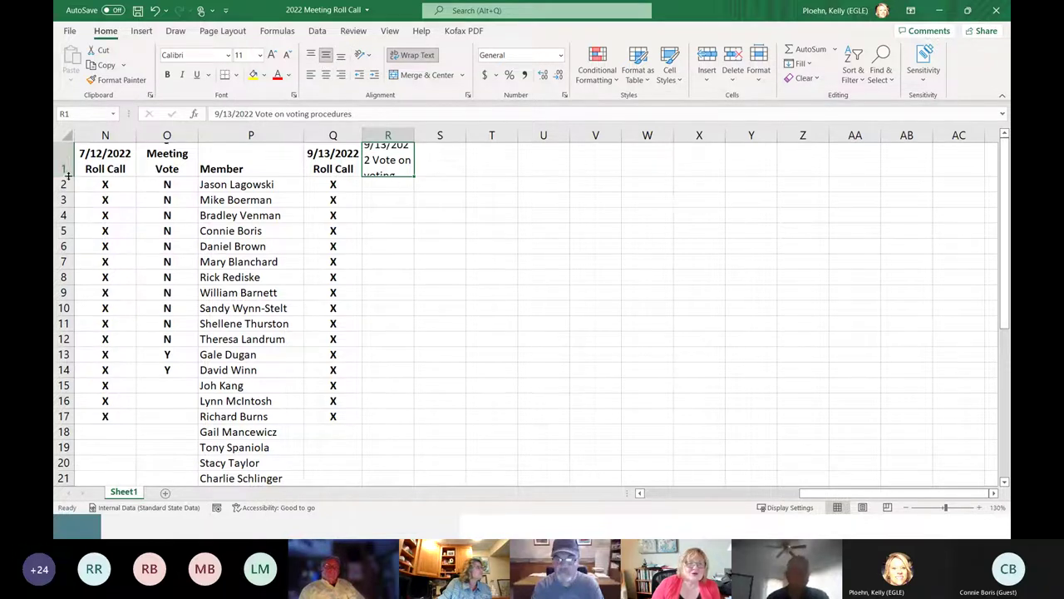
Make header row 1 taller and column R wider to give the wrapped vote header more room.
left_click_drag(68, 176, 65, 190)
left_click(387, 202)
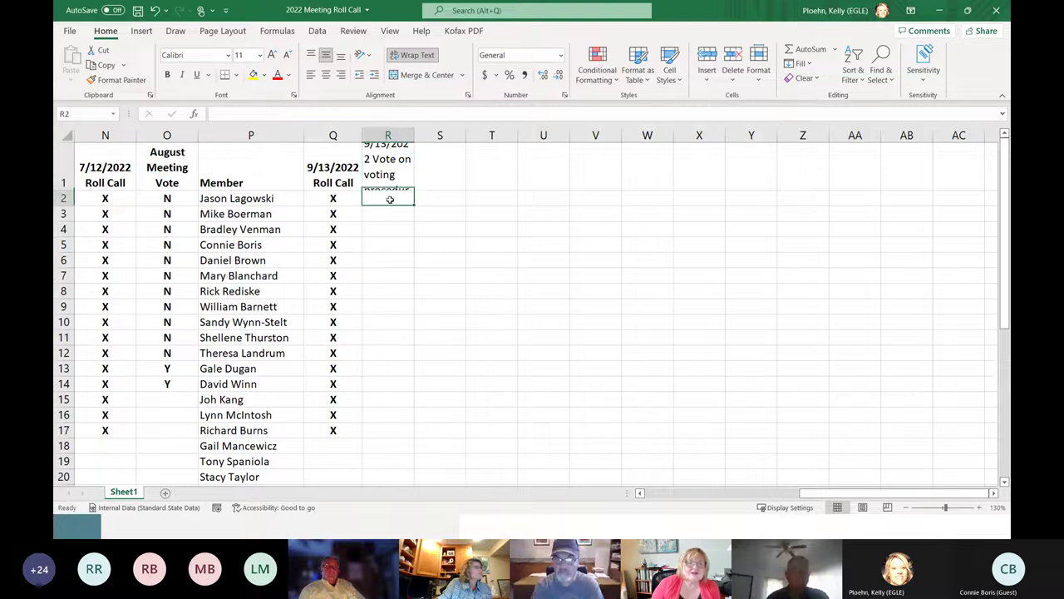
left_click_drag(414, 135, 431, 140)
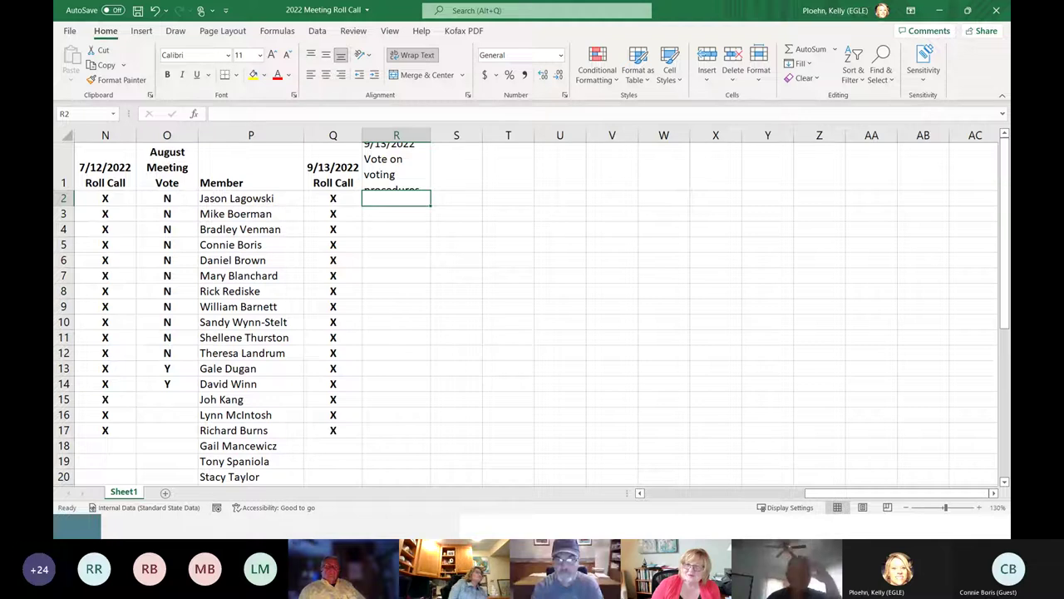
Record a capital Y vote for the first listed member in cell R2.
left_click(383, 199)
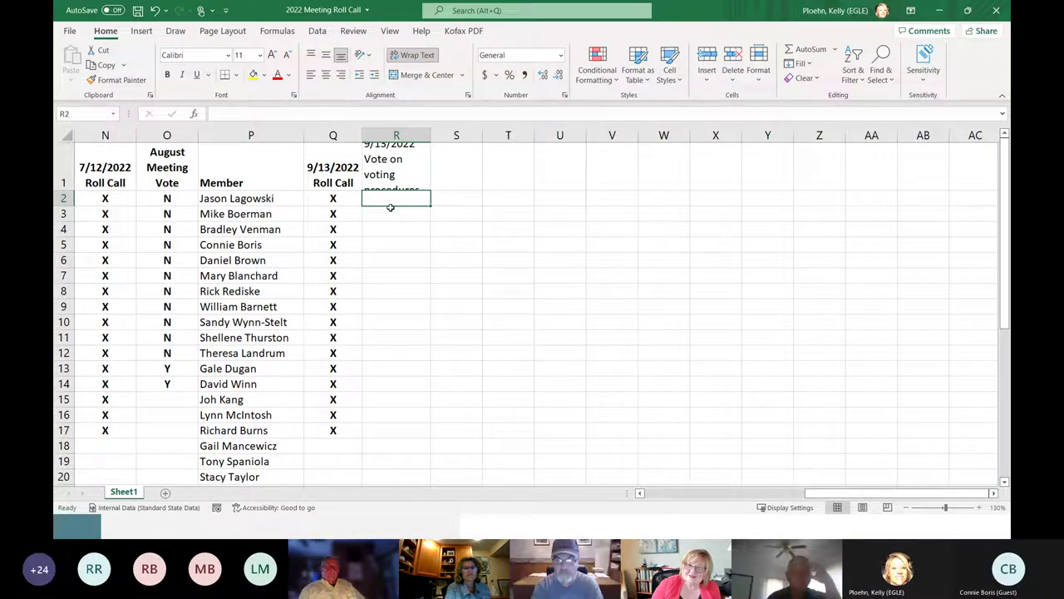
type("y")
key("Return")
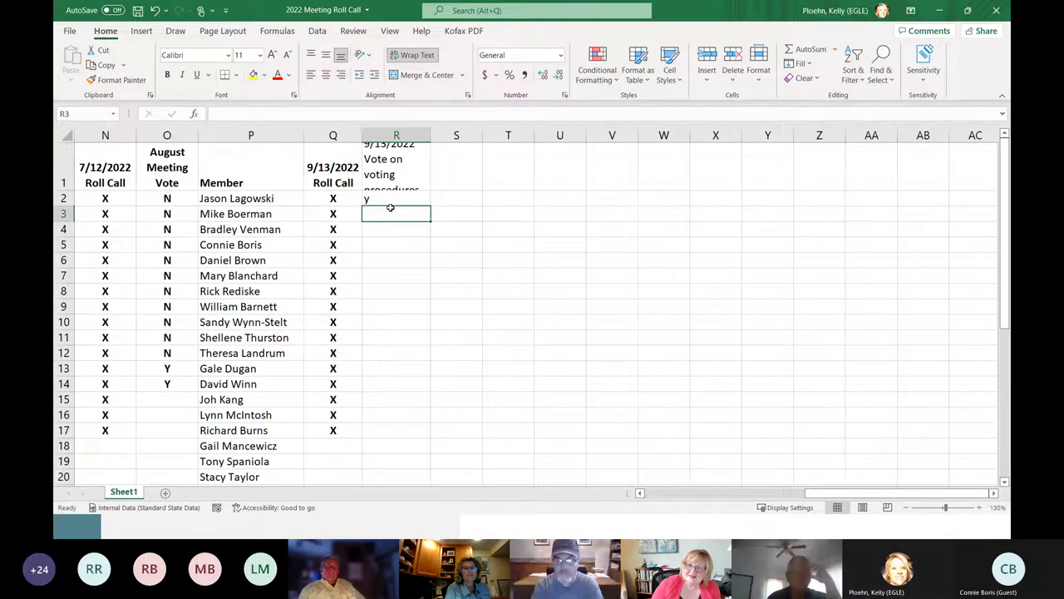
key("Up")
type("Y")
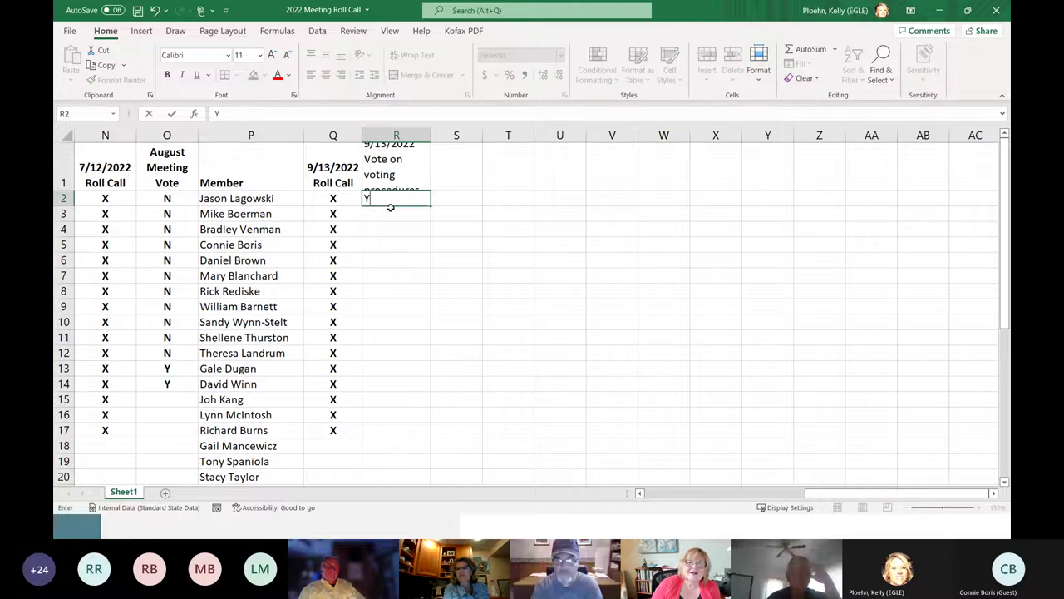
key("Return")
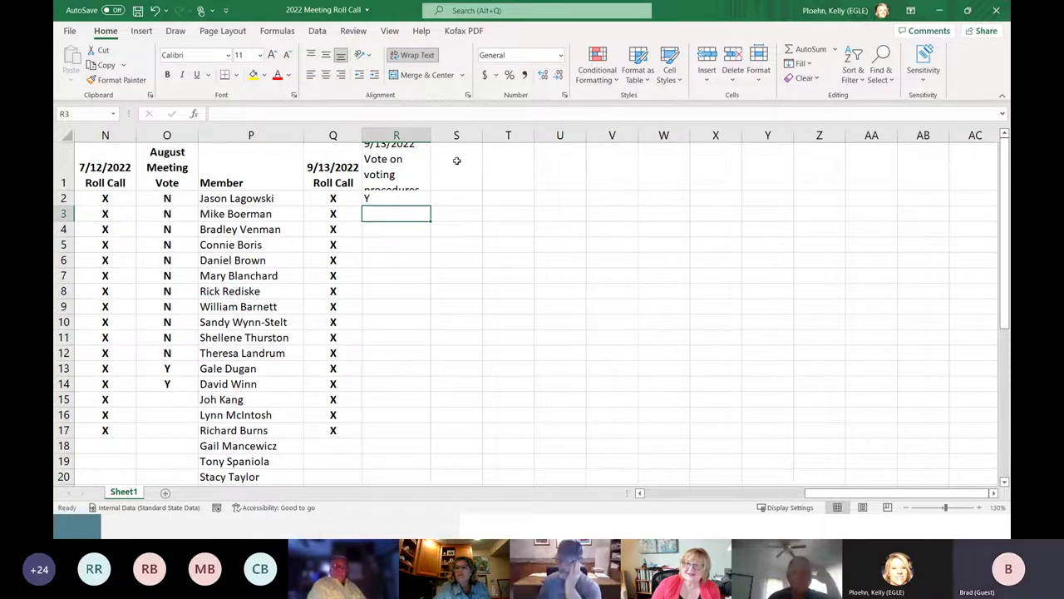
Center the contents of column R horizontally and make them bold.
left_click(408, 134)
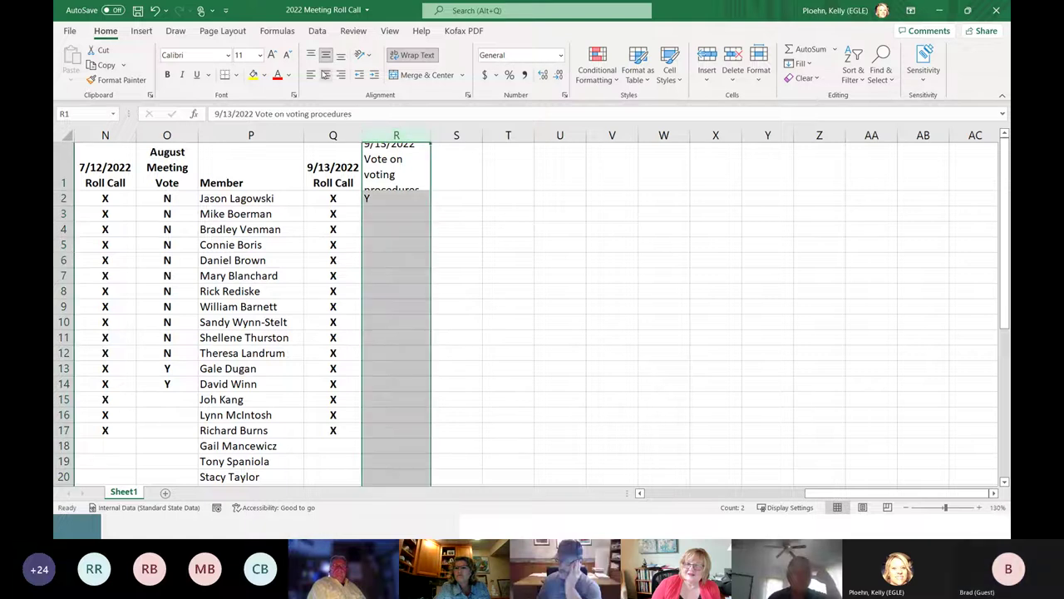
left_click(324, 76)
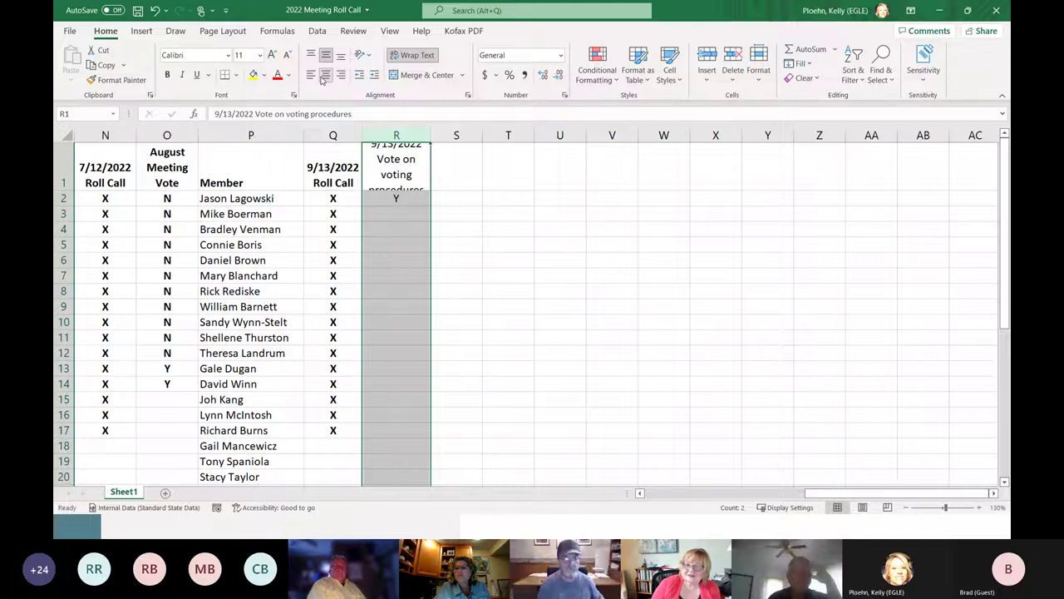
key("ctrl+b")
Record Y votes for the members in rows 4 through 8 of column R, leaving R3 blank.
left_click(417, 226)
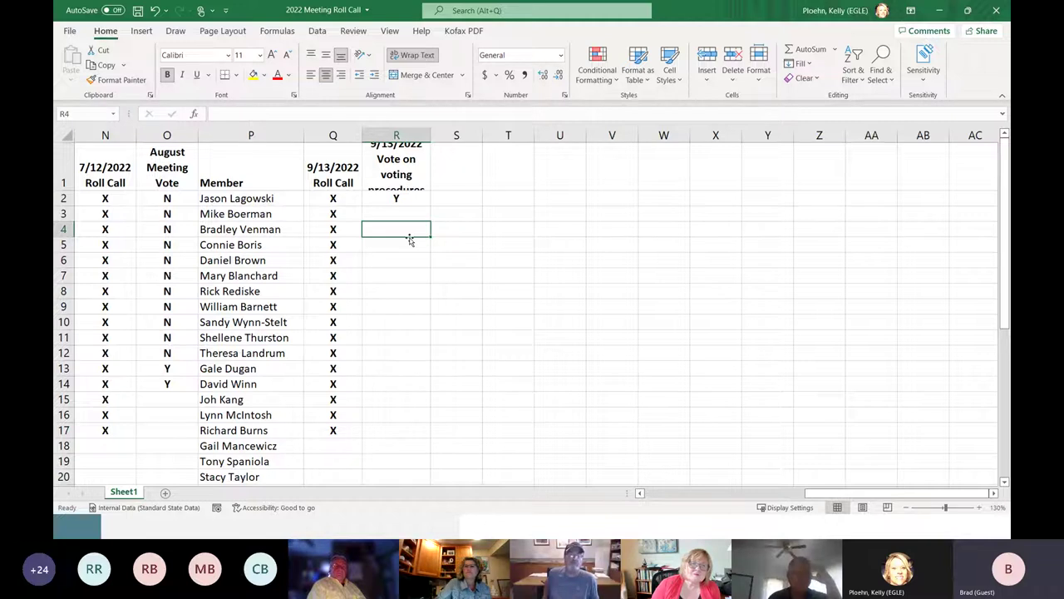
type("Y")
key("Return")
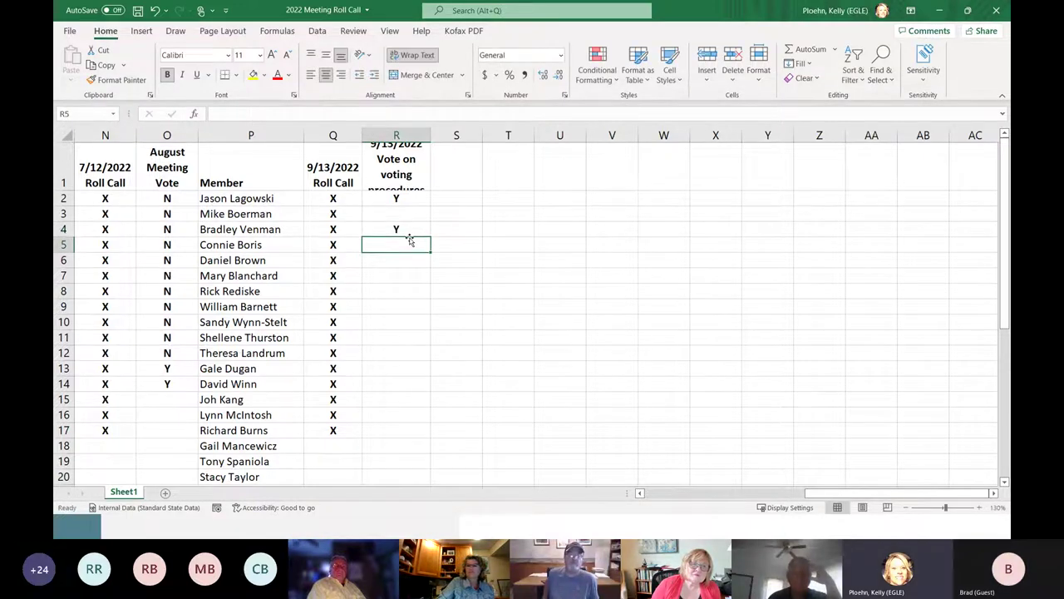
type("Y")
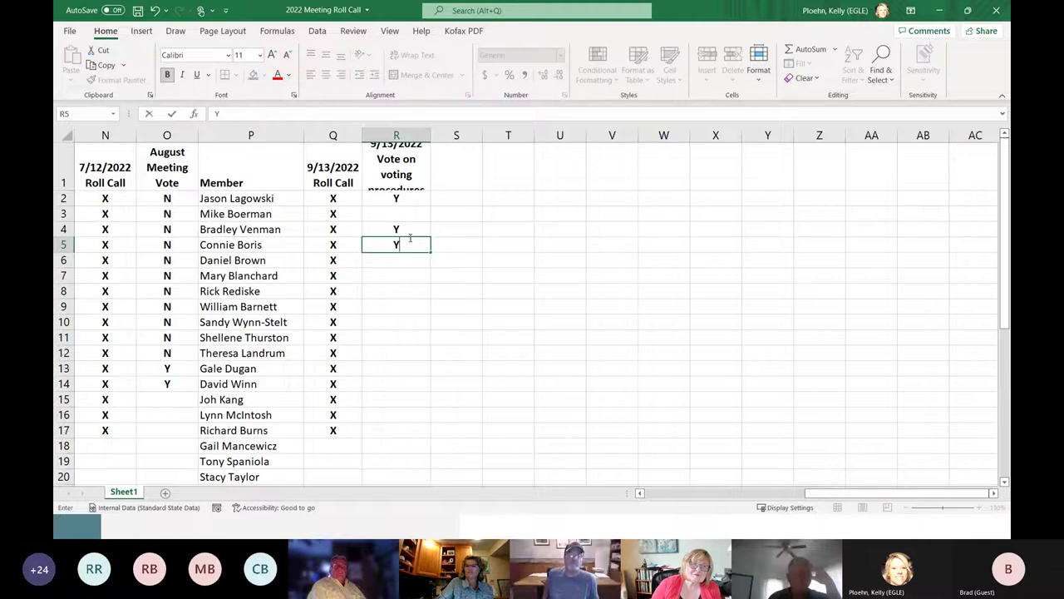
key("Return")
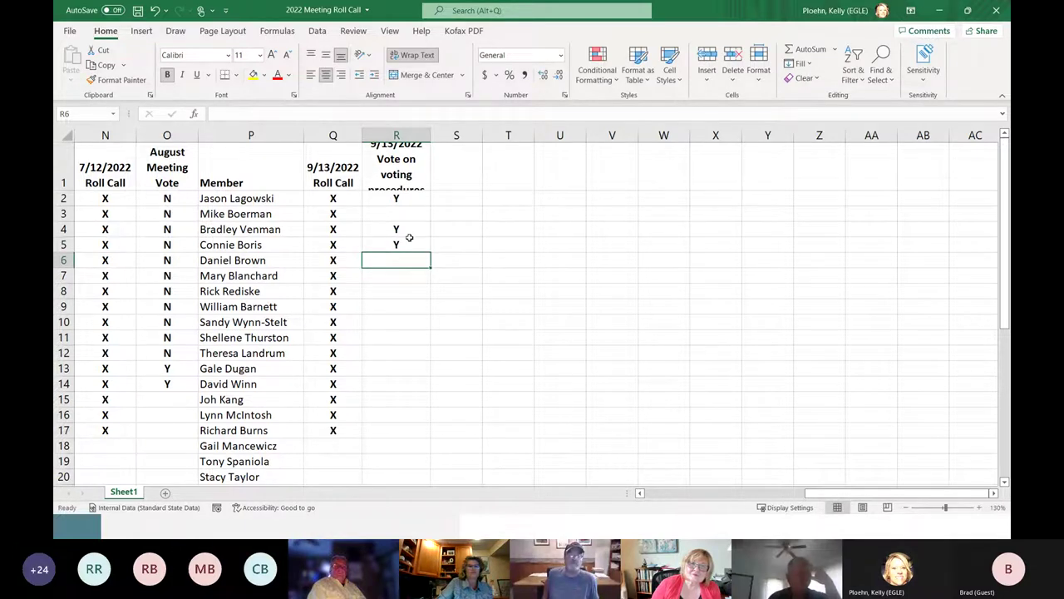
type("Y")
key("Return")
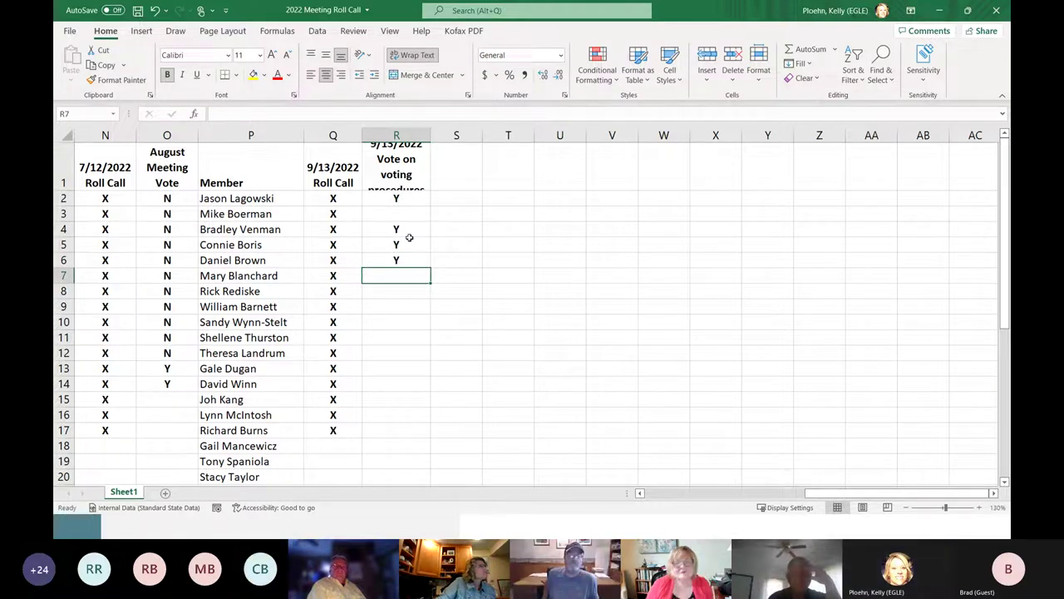
type("Y")
key("Return")
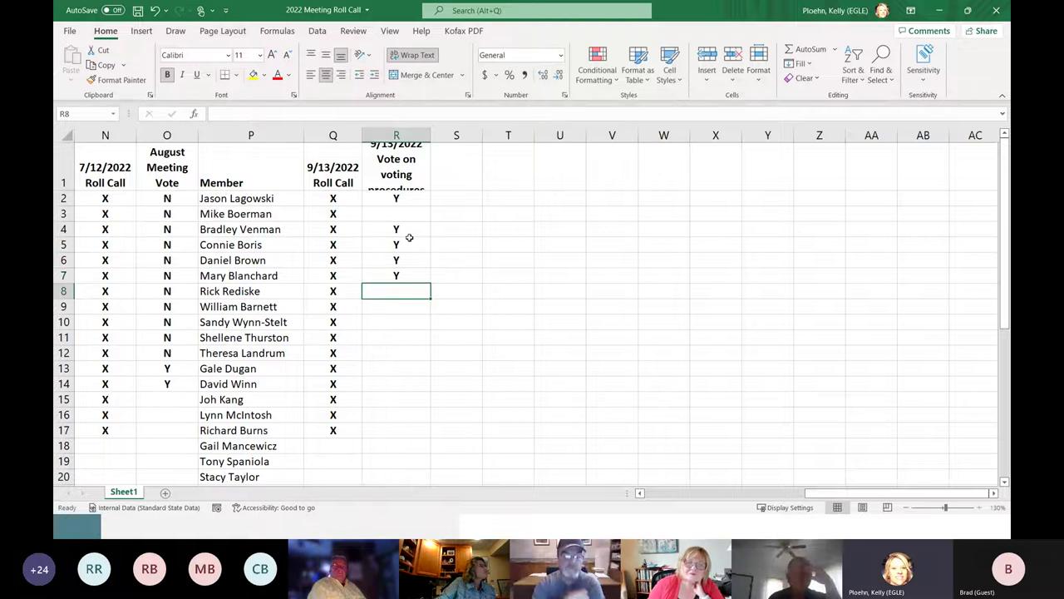
type("Y")
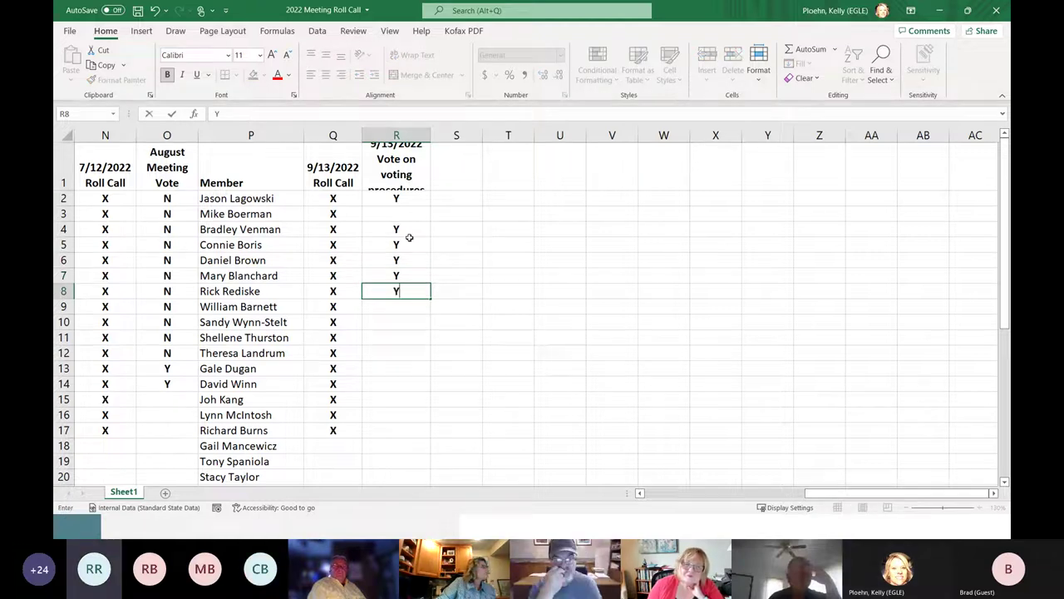
key("Return")
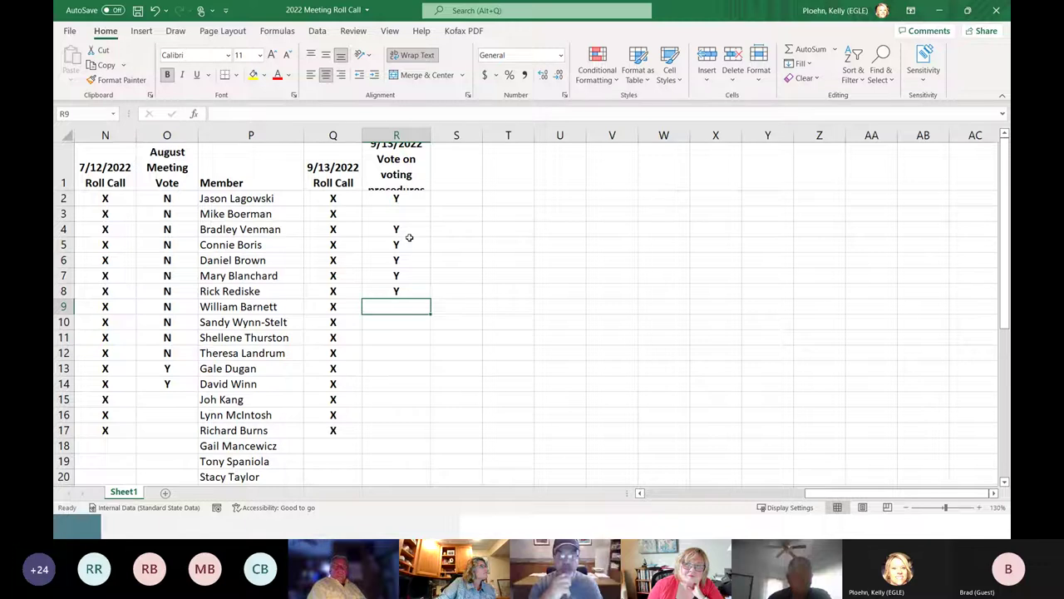
Leave R9 blank and record a Y vote for the member in row 10.
key("Down")
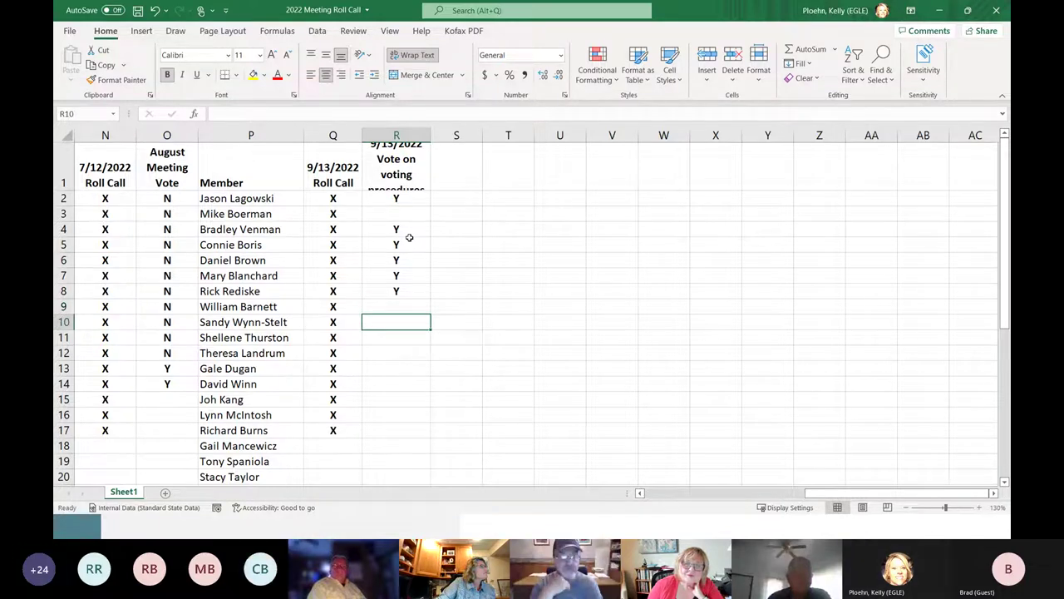
type("Y")
key("Return")
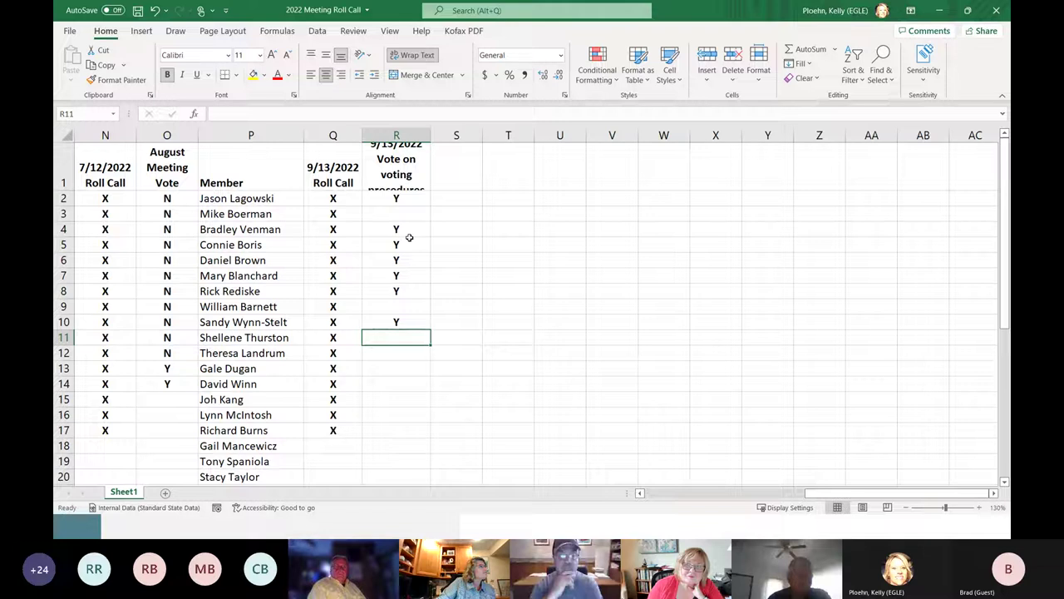
Record Y votes for the members in rows 11 through 17 of column R.
type("Y")
key("Return")
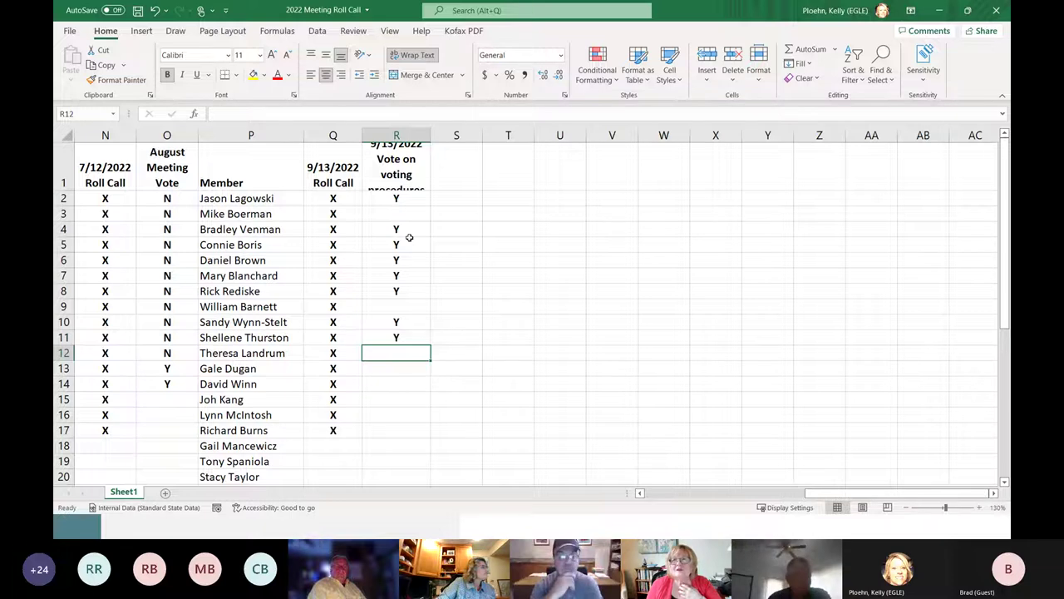
type("Y")
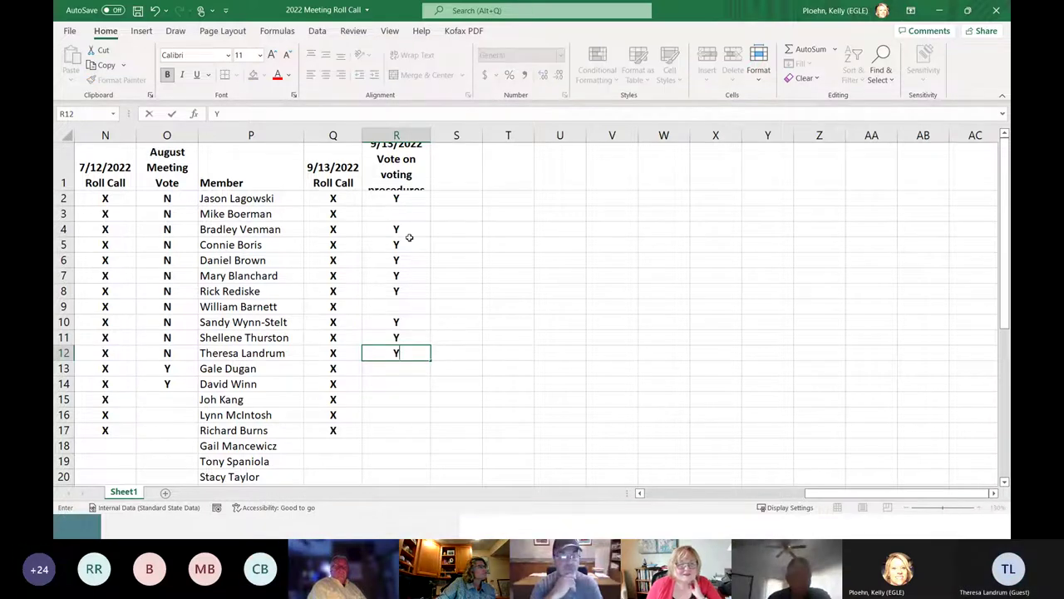
key("Return")
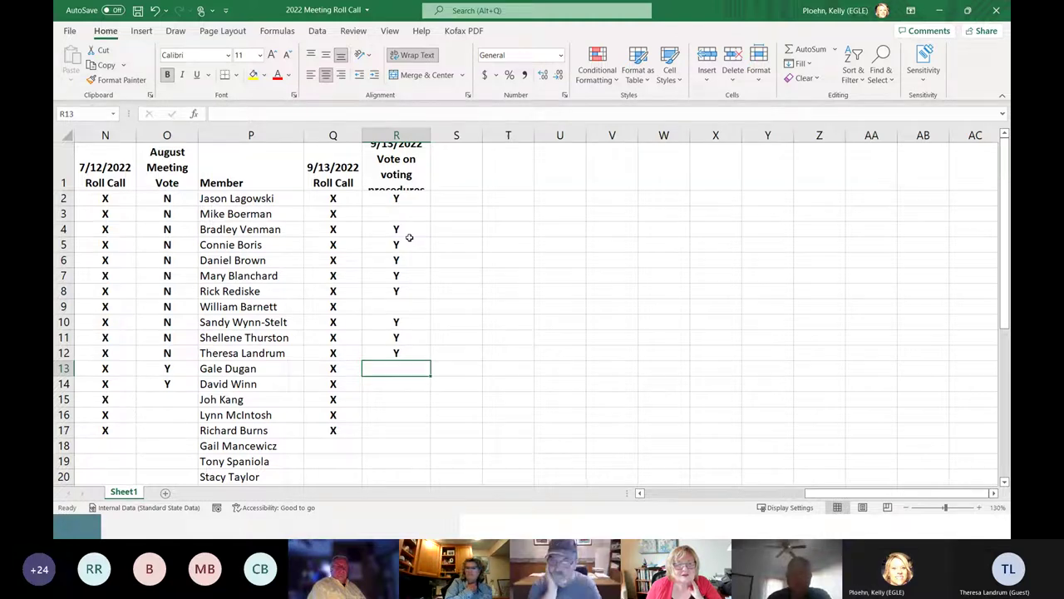
type("Y")
key("Return")
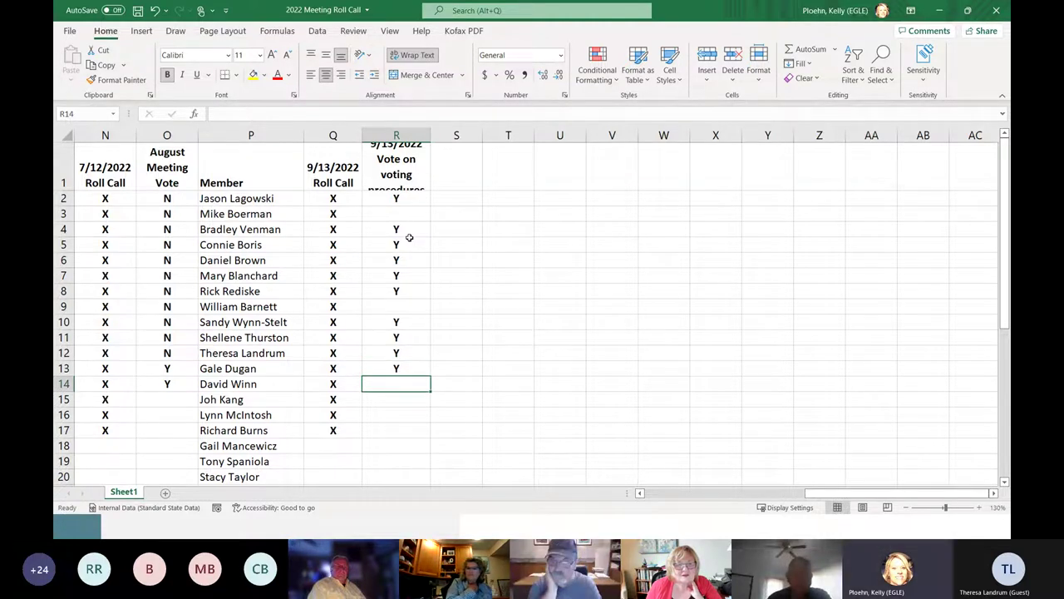
type("Y")
key("Return")
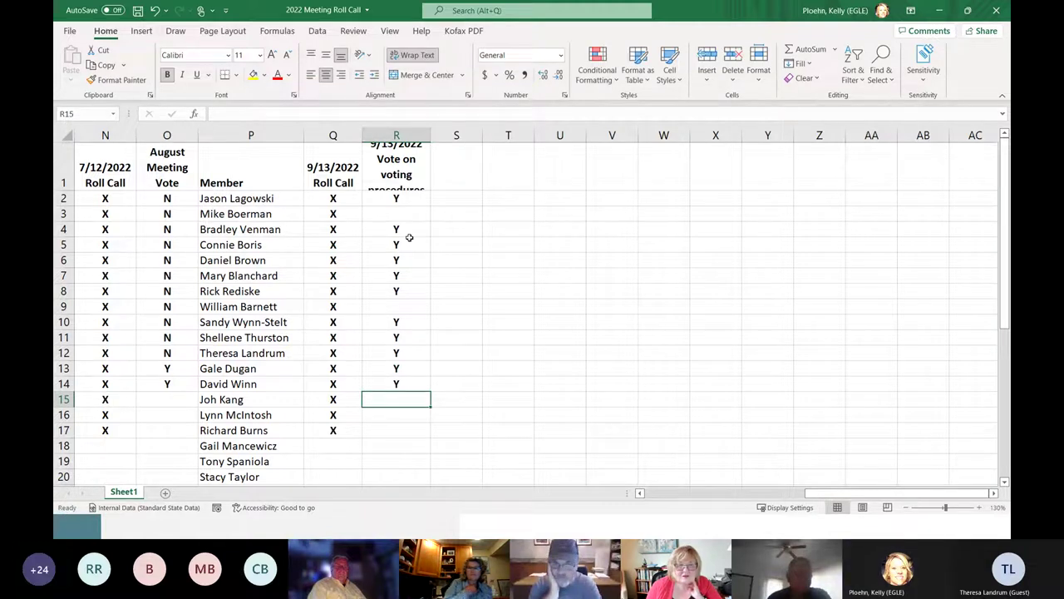
type("Y")
key("Return")
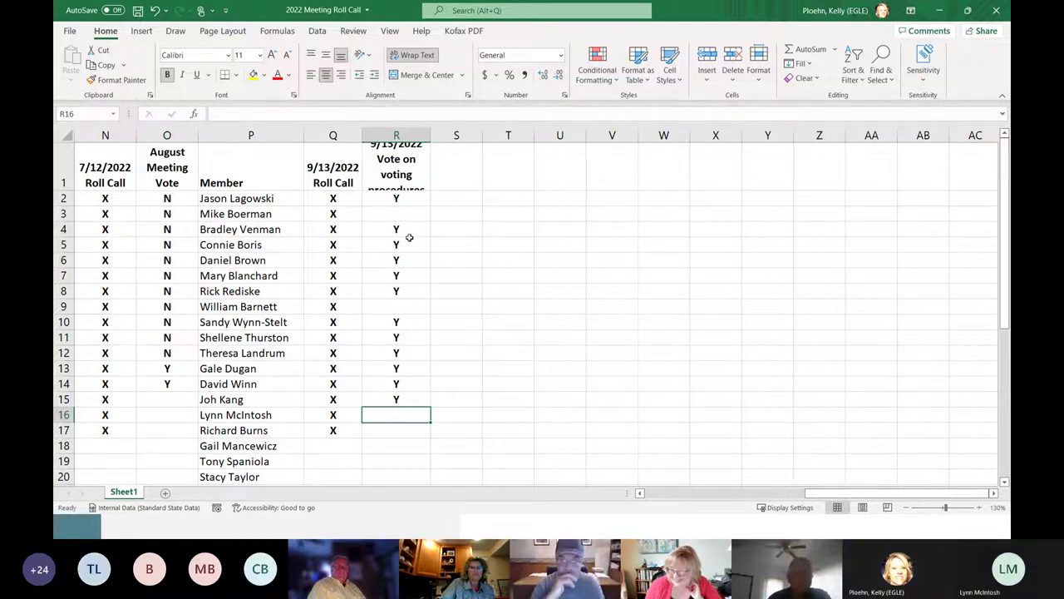
type("Y")
key("Return")
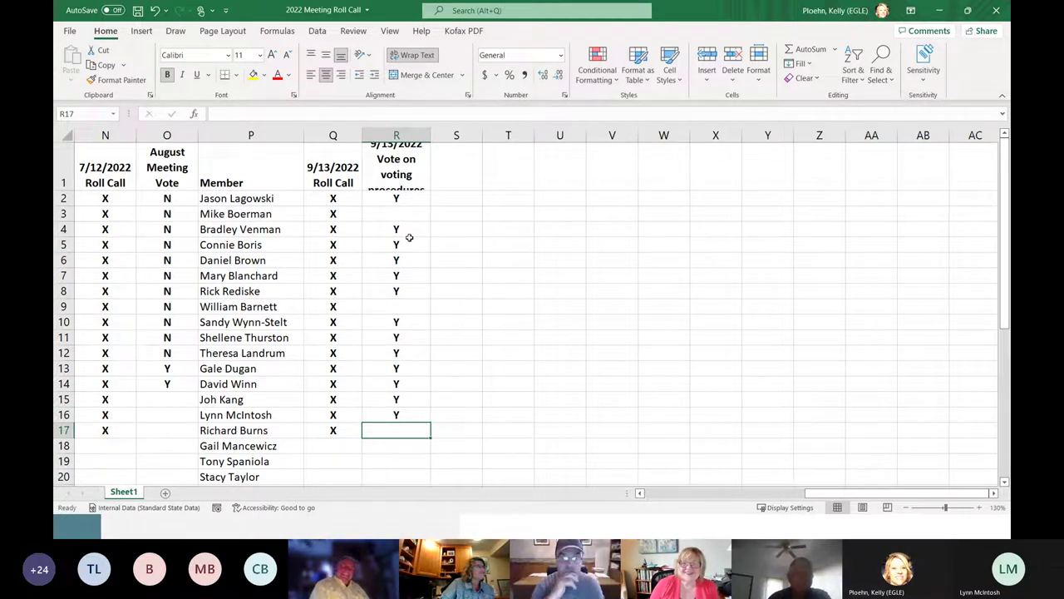
type("Y")
key("Return")
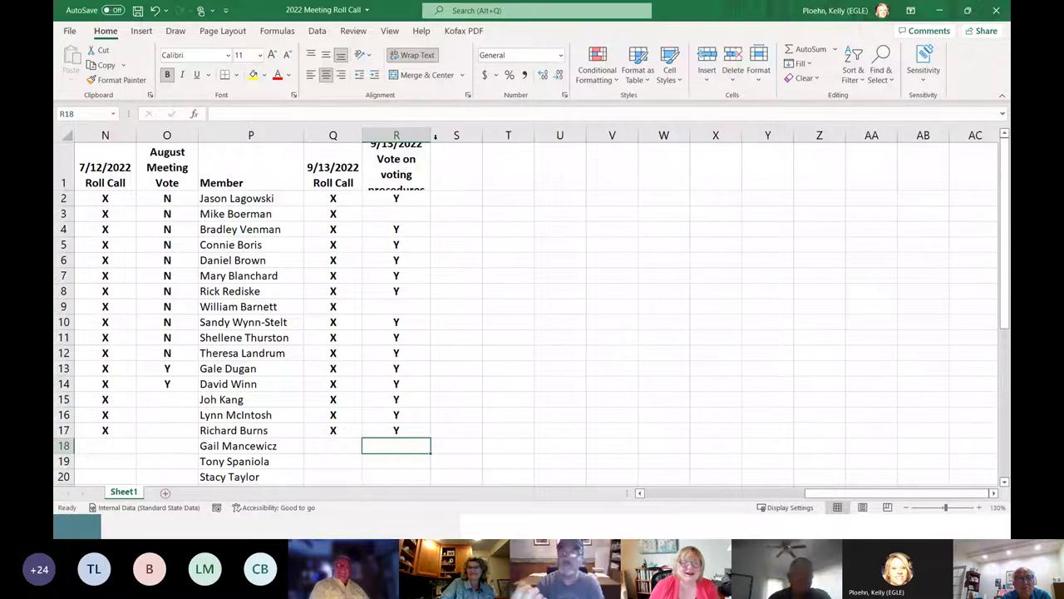
Append PASSED to the voting-procedures header in R1, and enlarge column R and row 1 to fit the full header text.
left_click_drag(431, 134, 454, 135)
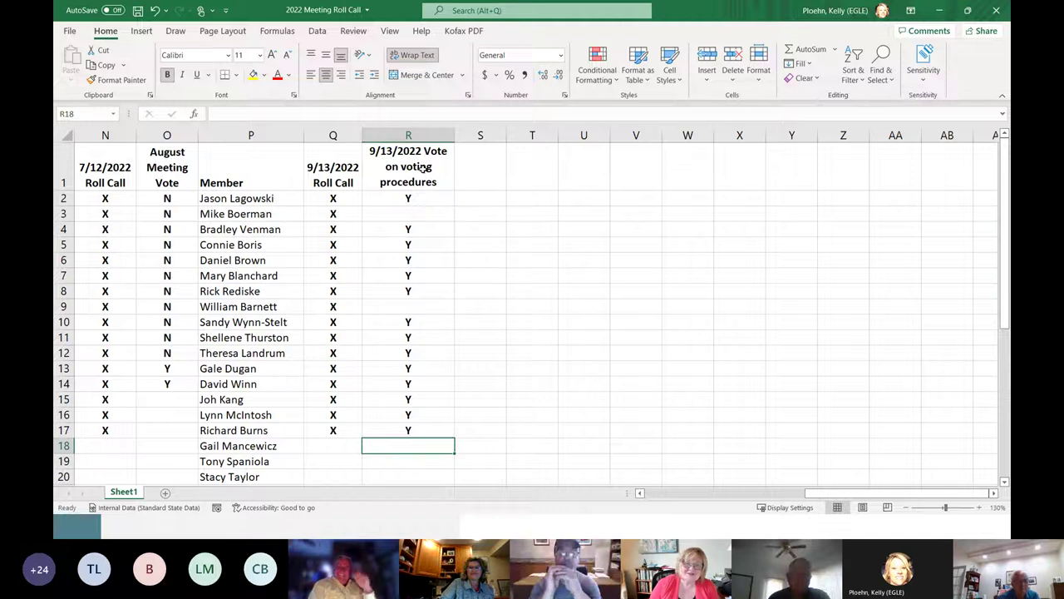
left_click(424, 166)
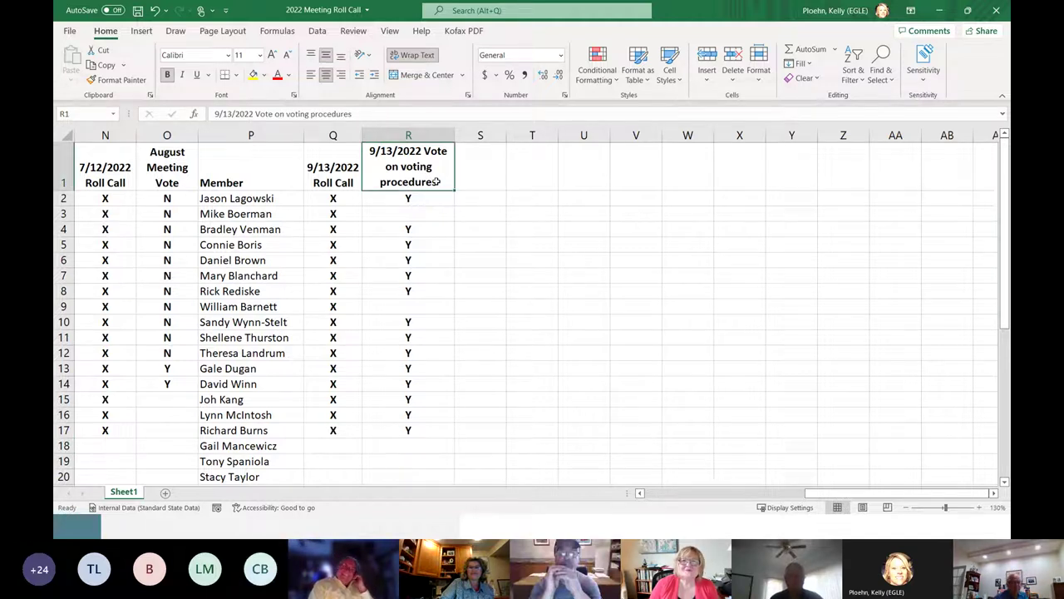
double_click(436, 182)
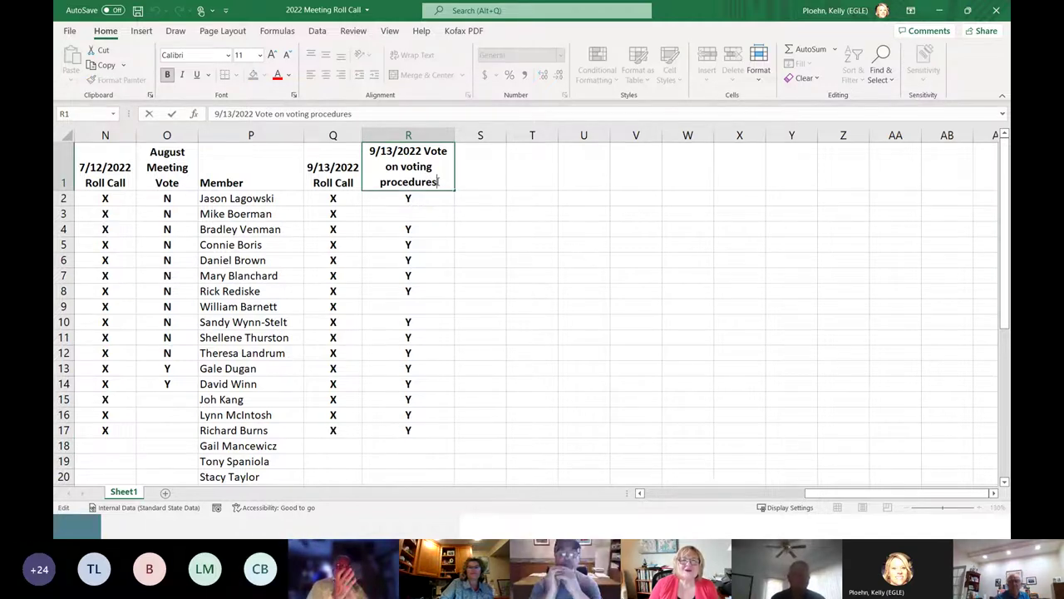
type("pa")
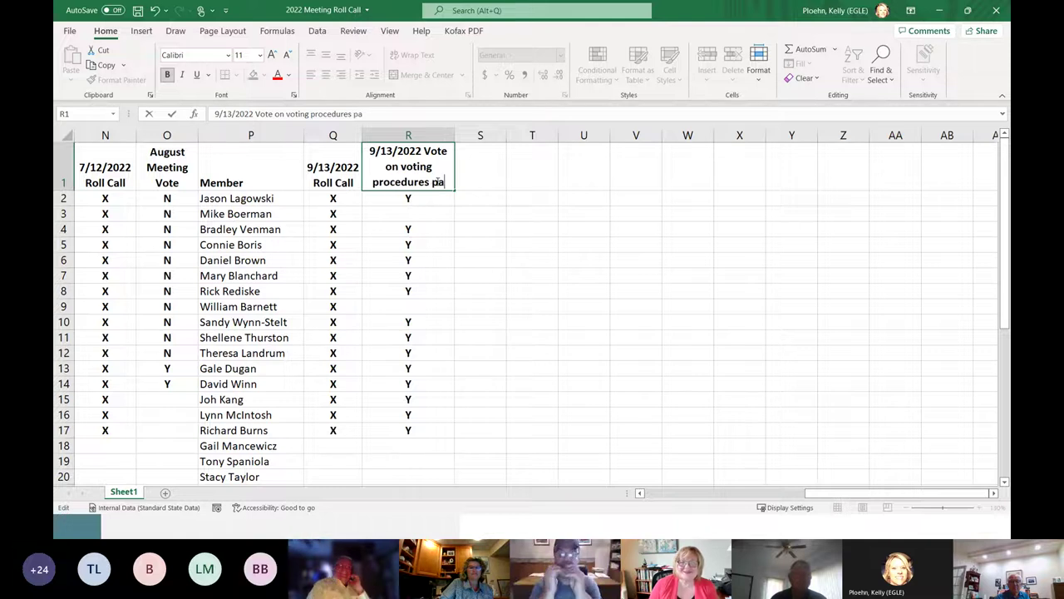
key("BackSpace")
key("BackSpace")
key("BackSpace")
type("PASSED")
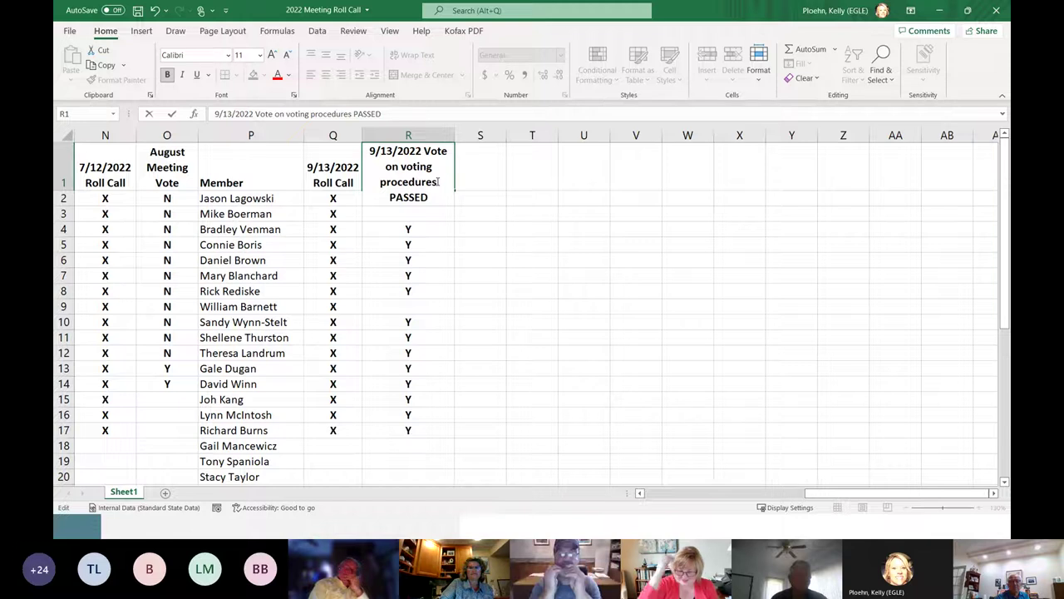
left_click(484, 276)
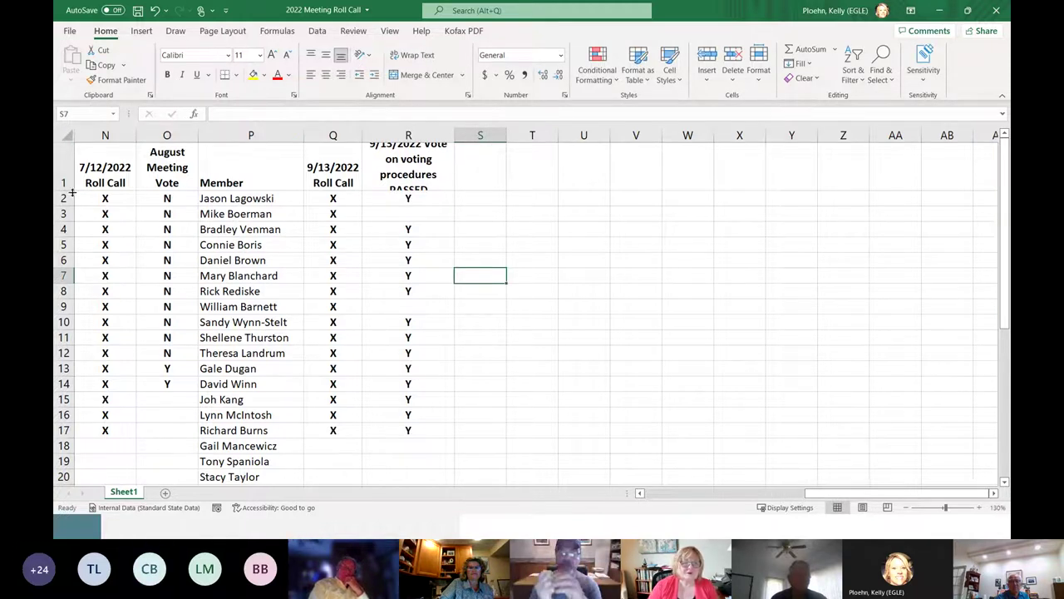
left_click_drag(73, 191, 73, 202)
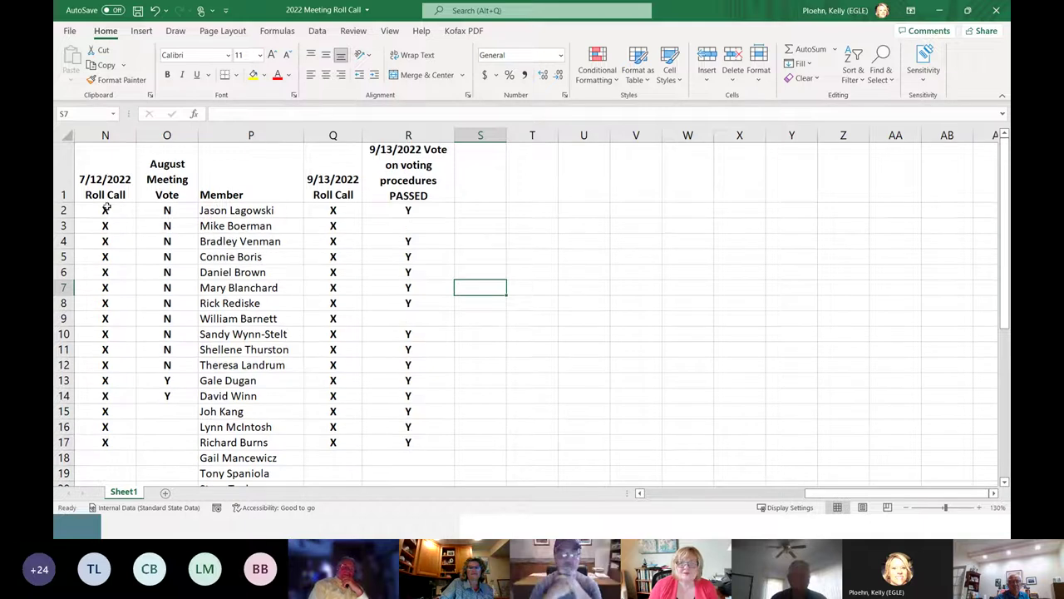
left_click(529, 282)
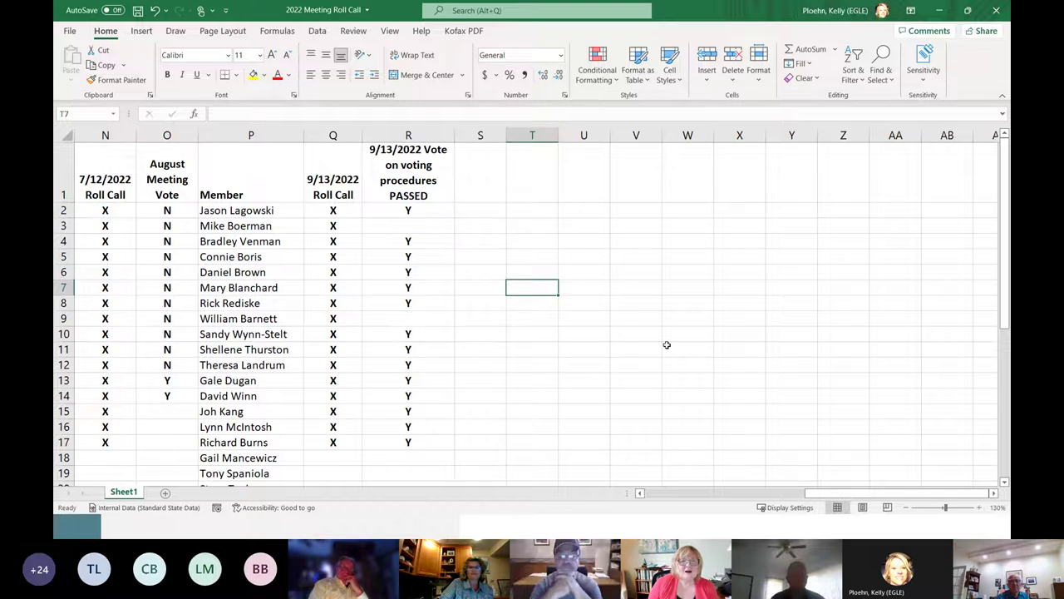
Minimize the roll call workbook and go to the MPART Updates slide in the PowerPoint slide show.
left_click(938, 10)
left_click(708, 299)
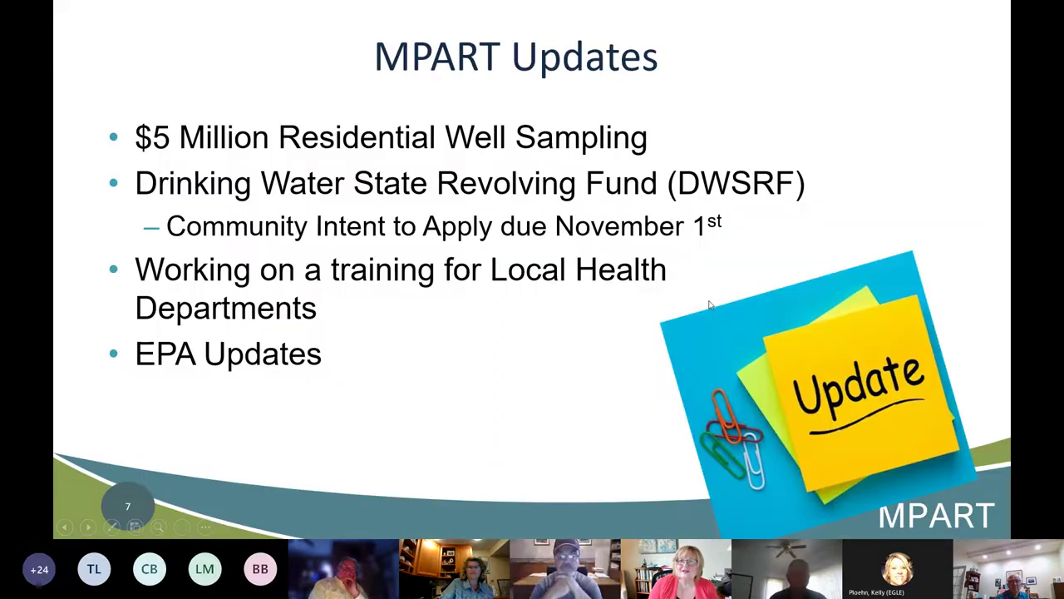